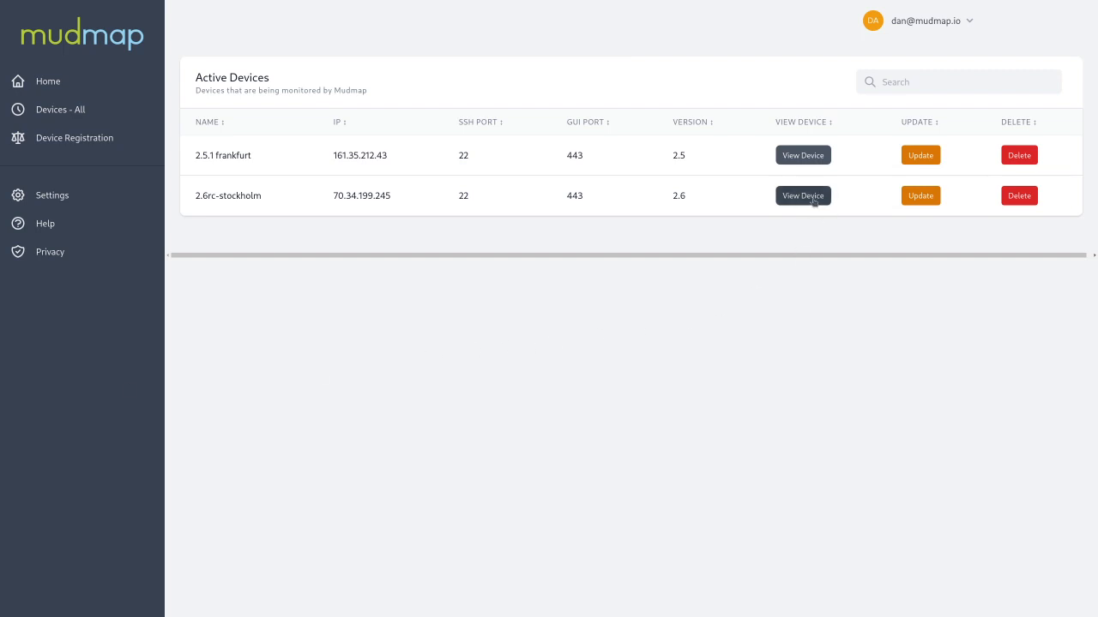
Step: Open the 2.6rc-stockholm device and show its firewall rules
{"action": "left_click", "coordinate": [815, 201]}
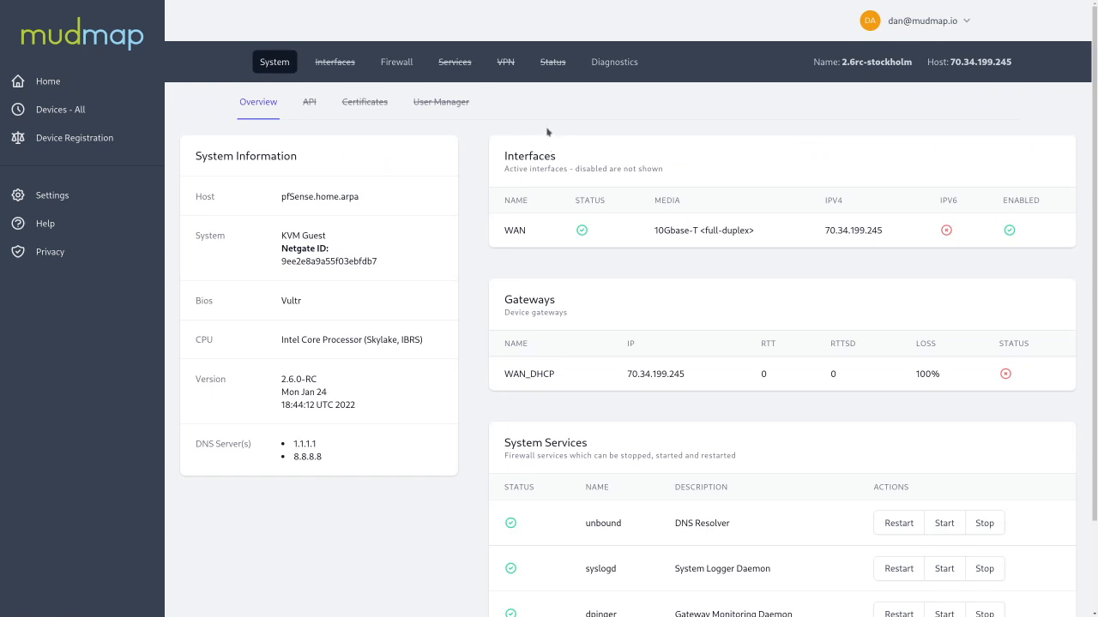
{"action": "left_click", "coordinate": [397, 63]}
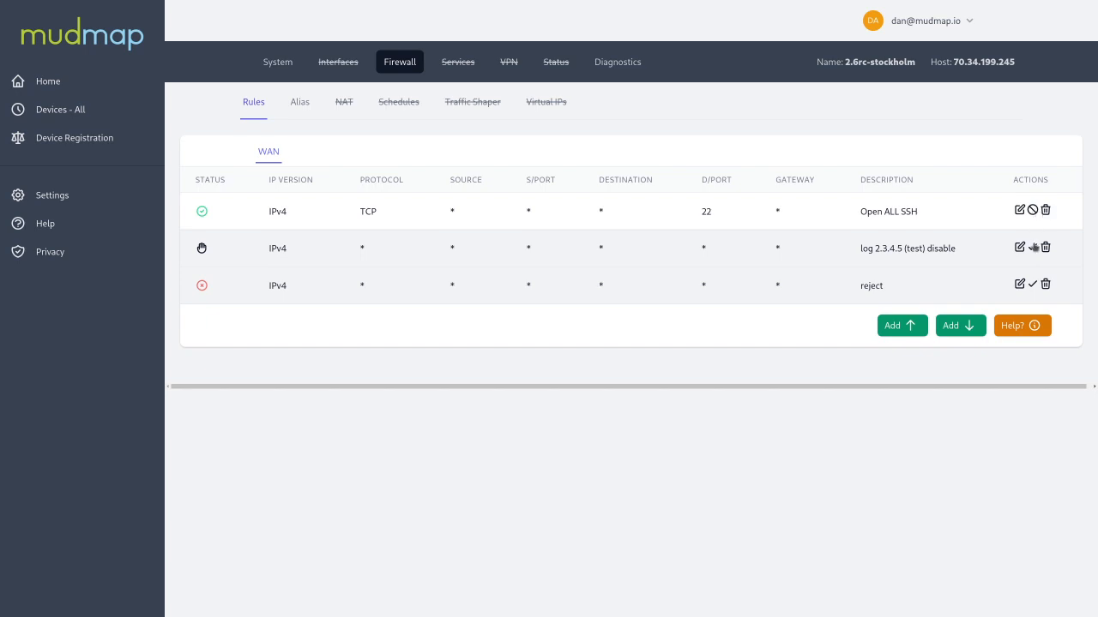
Step: Edit the WAN rule described as "reject": set its action to Pass and enable the rule
{"action": "left_click", "coordinate": [1020, 285]}
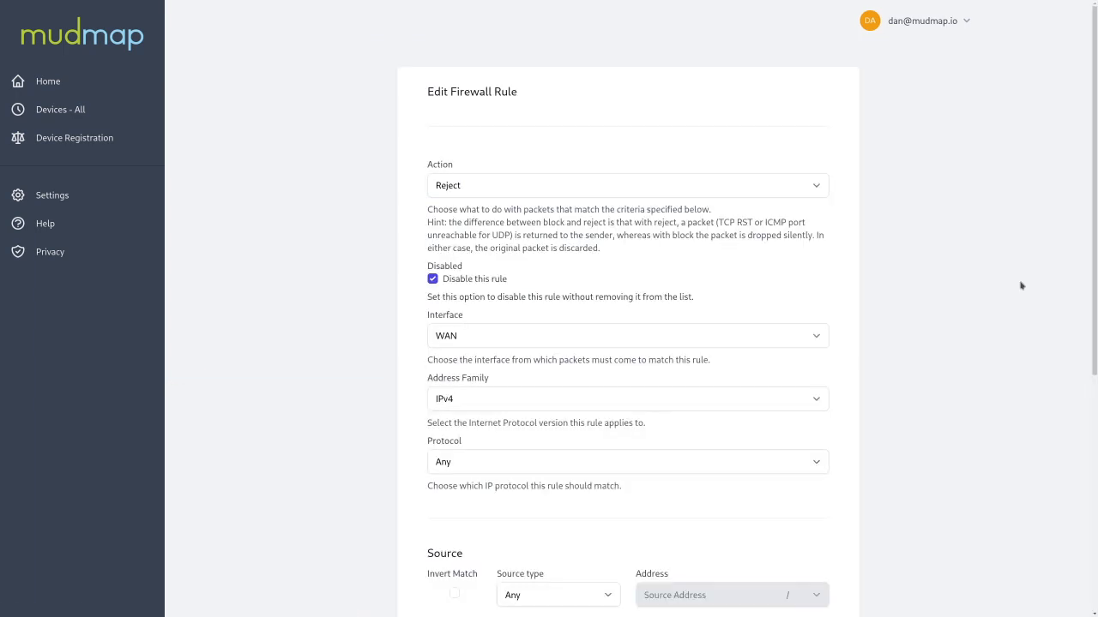
{"action": "left_click", "coordinate": [567, 189]}
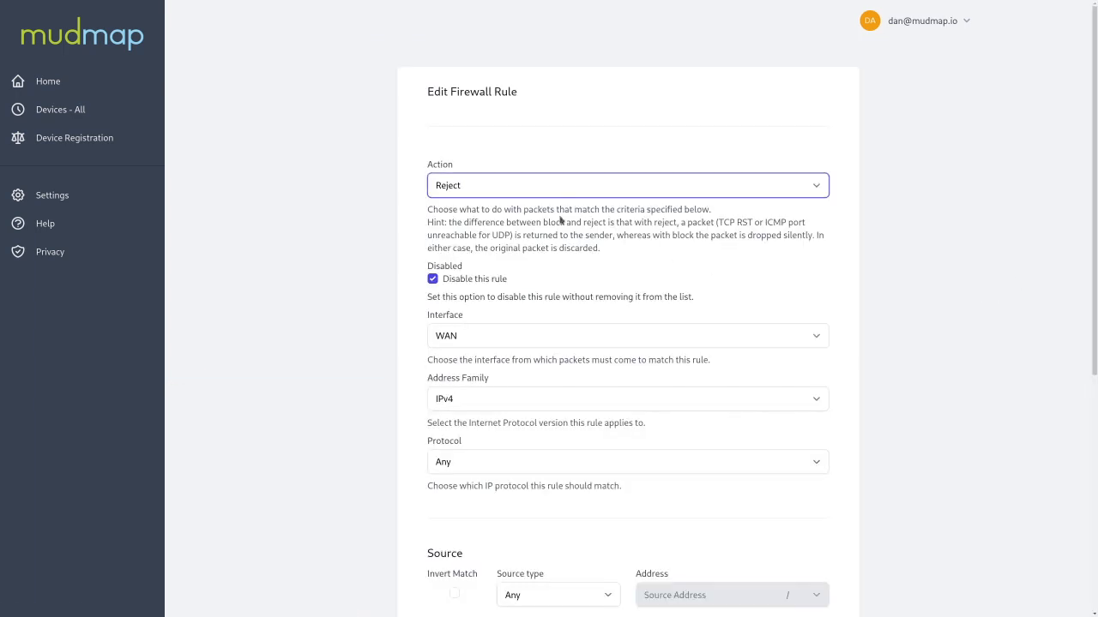
{"action": "left_click", "coordinate": [558, 206]}
{"action": "left_click", "coordinate": [433, 280]}
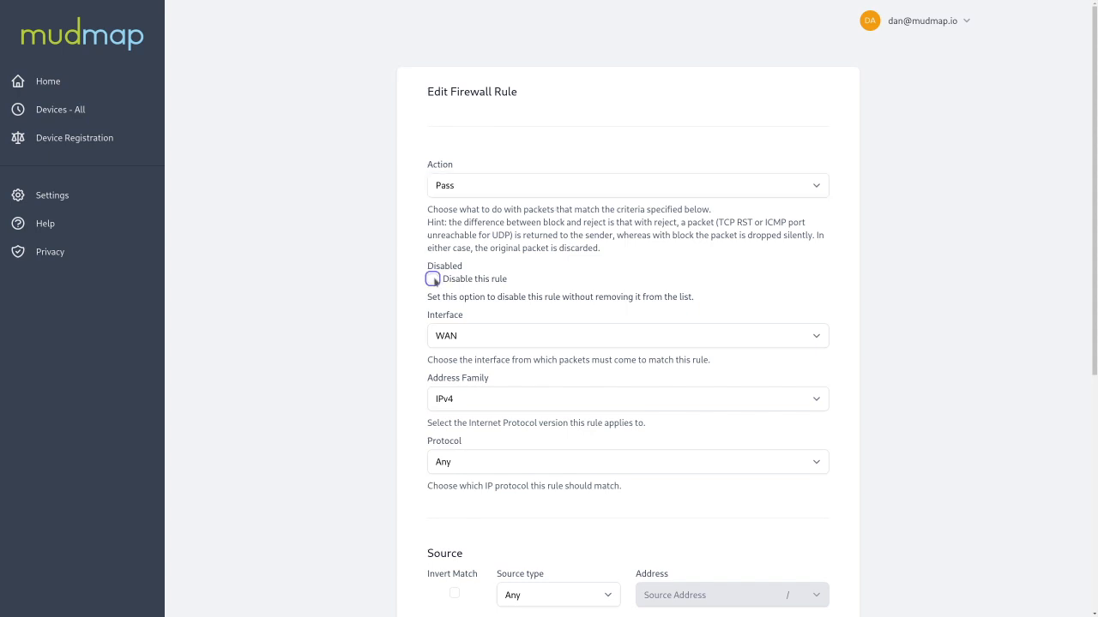
Step: Change the rule's description to "reject updated" and save the rule
{"action": "scroll", "coordinate": [421, 295], "scroll_direction": "down", "scroll_amount": 4}
{"action": "scroll", "coordinate": [421, 296], "scroll_direction": "down", "scroll_amount": 1}
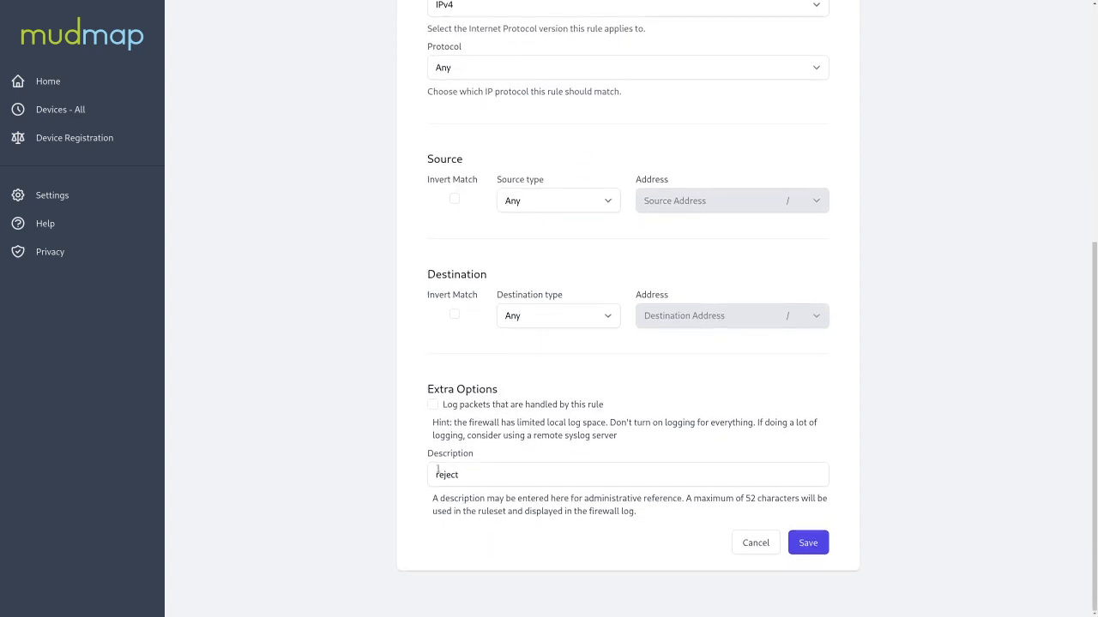
{"action": "left_click", "coordinate": [467, 476]}
{"action": "type", "text": "up"}
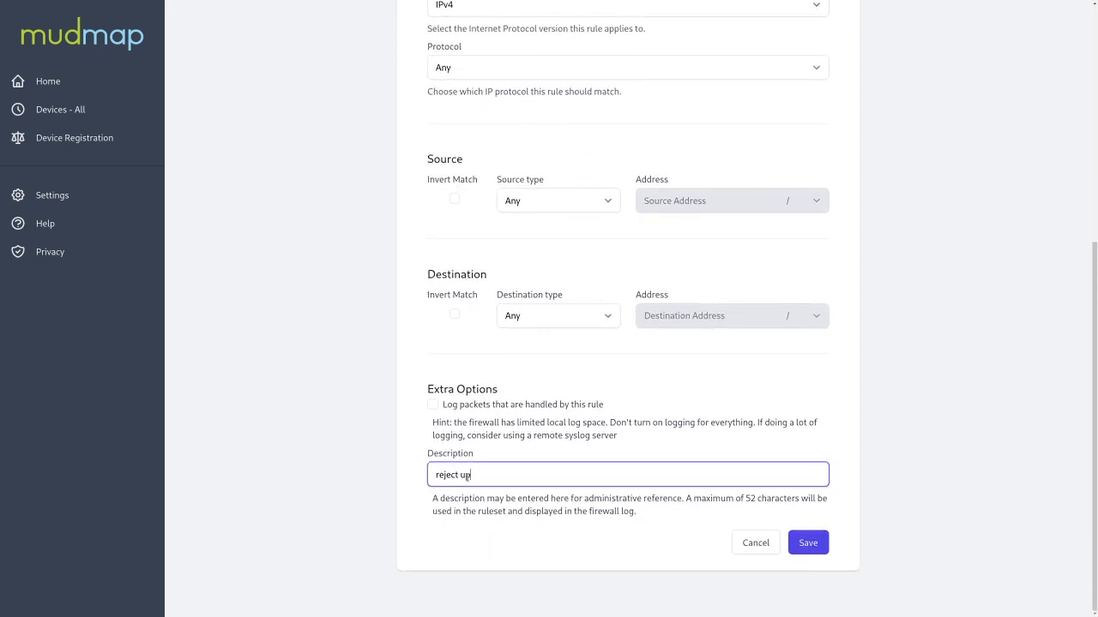
{"action": "type", "text": "dated"}
{"action": "left_click", "coordinate": [808, 544]}
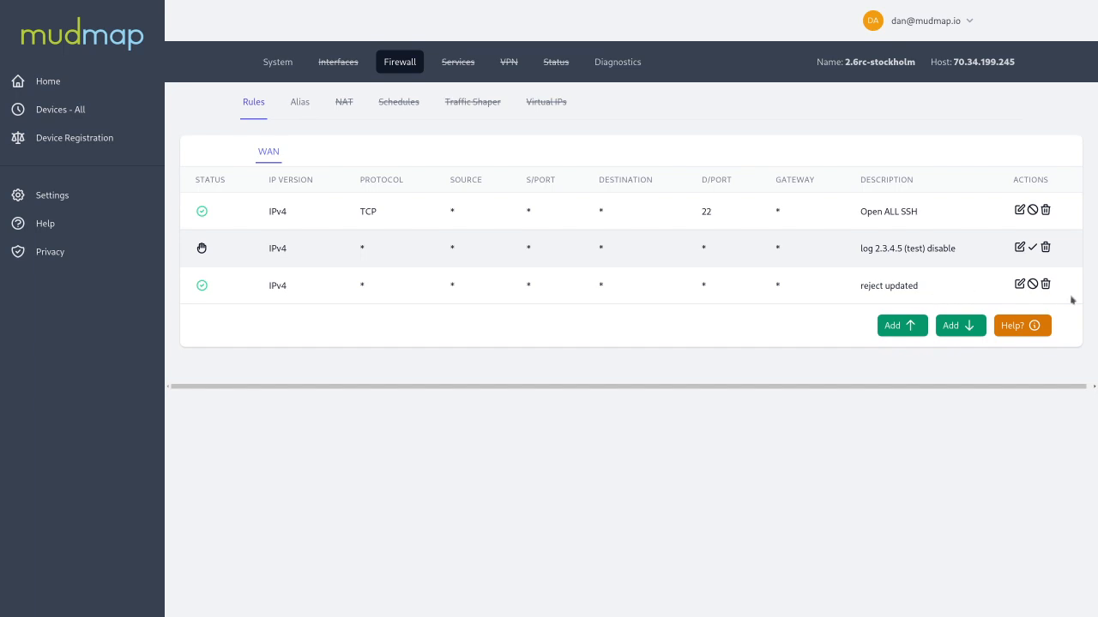
Step: Delete the "reject updated" rule from the WAN rules and confirm the deletion
{"action": "left_click", "coordinate": [1046, 285]}
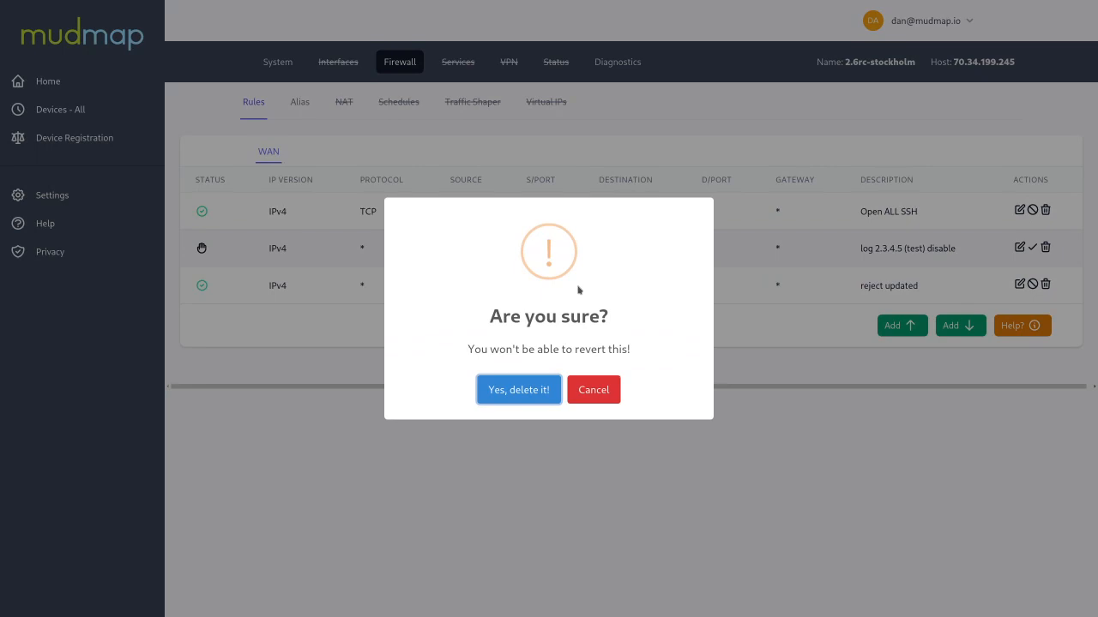
{"action": "left_click", "coordinate": [535, 397]}
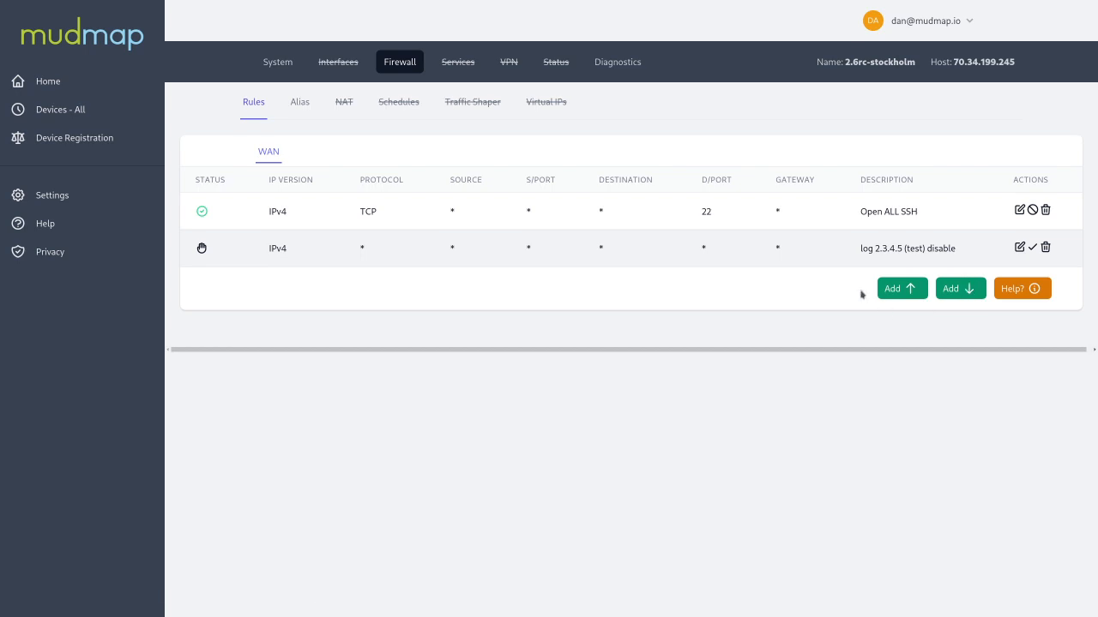
Step: Add a new rule at the end of the WAN rules with action Reject, and mark it as disabled
{"action": "left_click", "coordinate": [962, 289]}
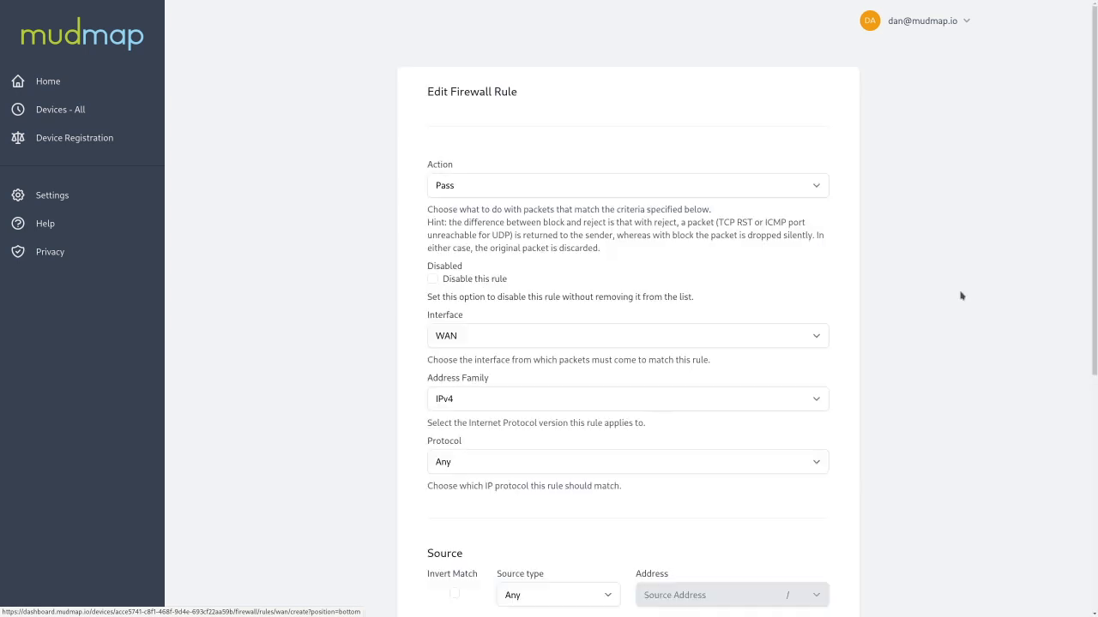
{"action": "left_click", "coordinate": [724, 229]}
{"action": "left_click", "coordinate": [733, 250]}
{"action": "scroll", "coordinate": [732, 251], "scroll_direction": "down", "scroll_amount": 2}
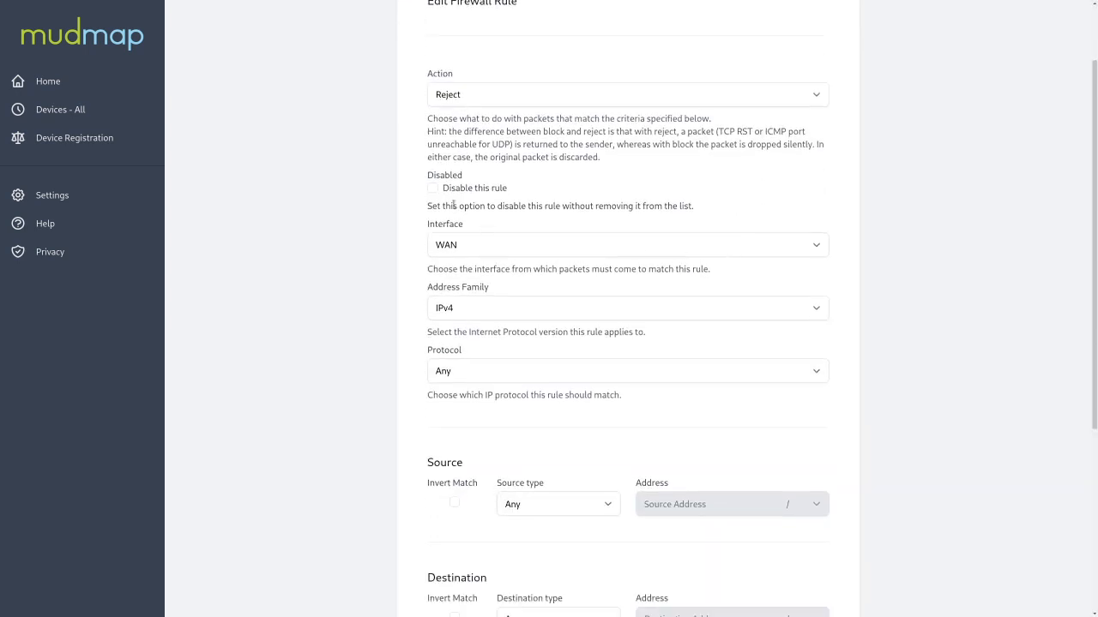
{"action": "left_click", "coordinate": [433, 188]}
Step: Set the new rule's protocol to ICMP and look through the available ICMP subtypes
{"action": "scroll", "coordinate": [418, 243], "scroll_direction": "down", "scroll_amount": 4}
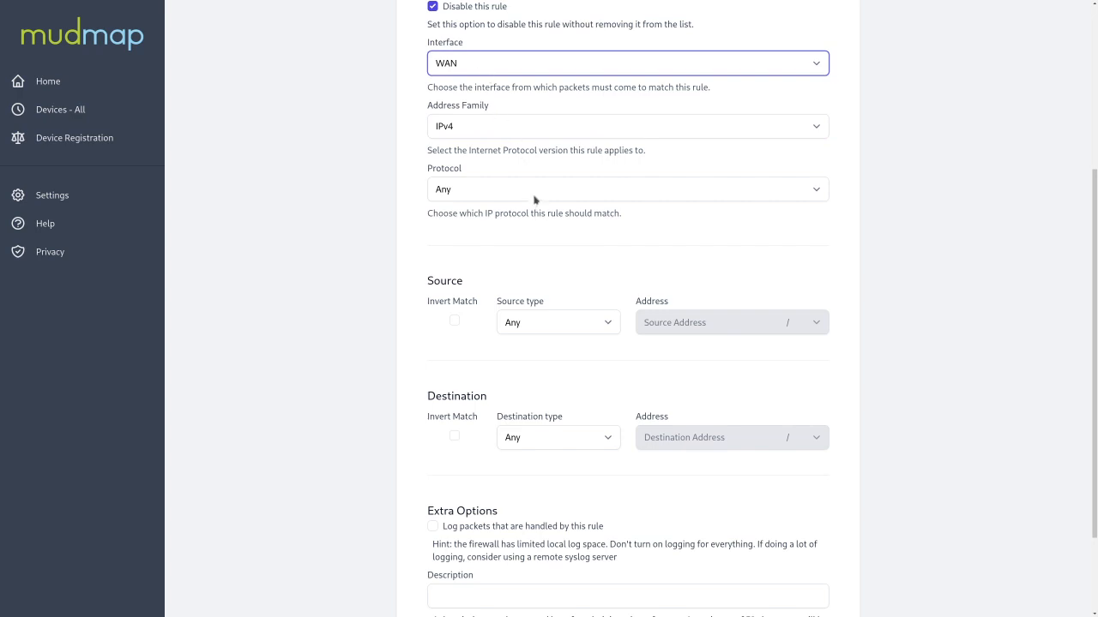
{"action": "left_click", "coordinate": [529, 255]}
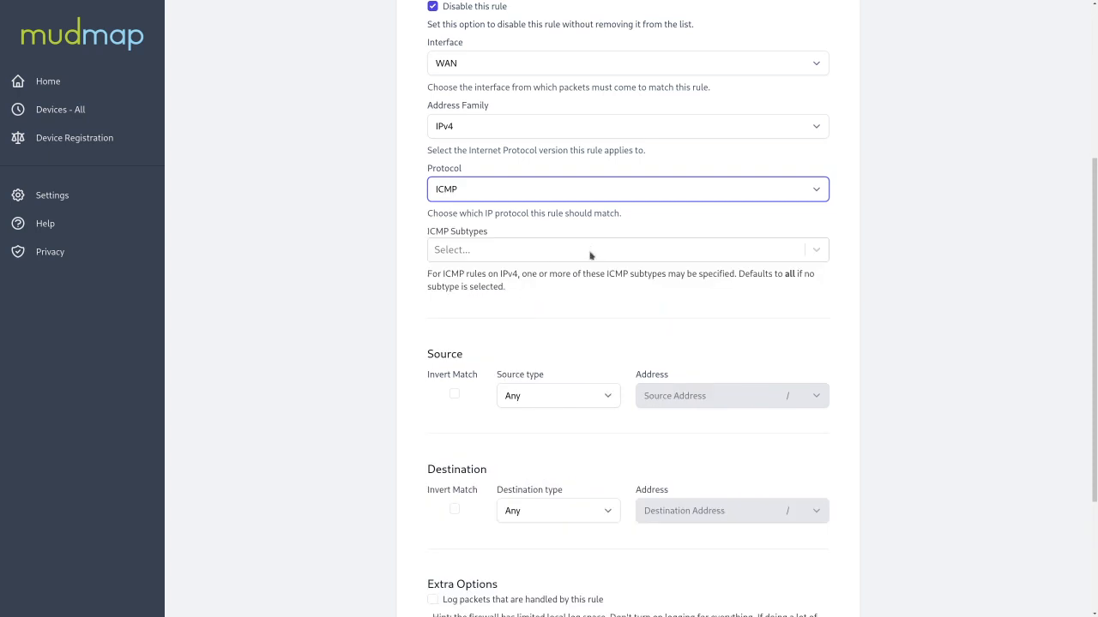
{"action": "left_click", "coordinate": [510, 253]}
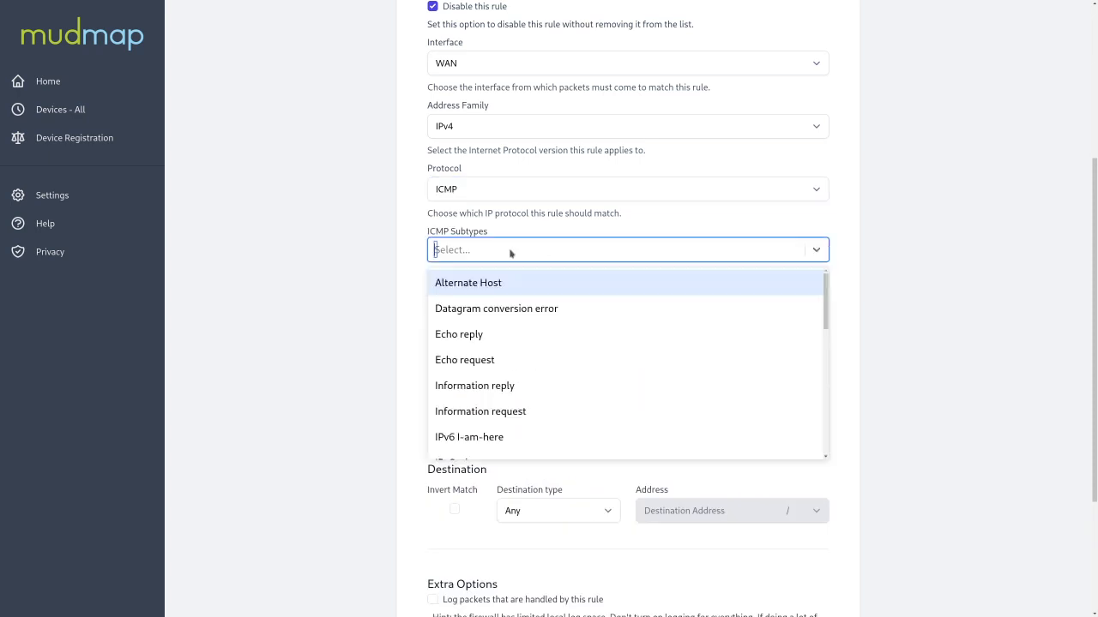
{"action": "left_click", "coordinate": [510, 253]}
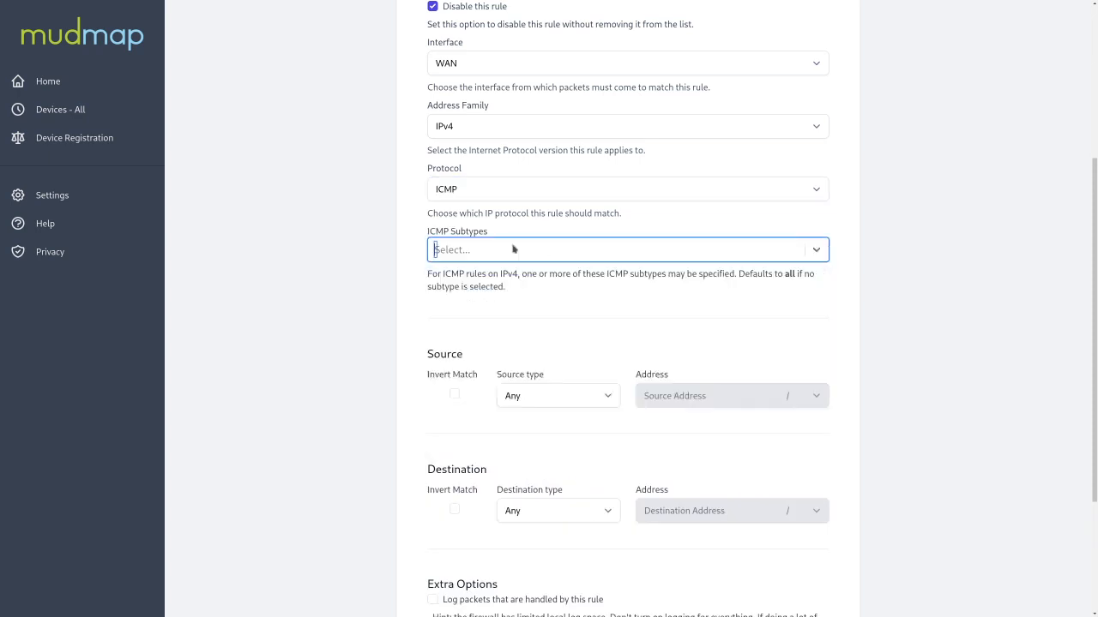
{"action": "left_click", "coordinate": [514, 195]}
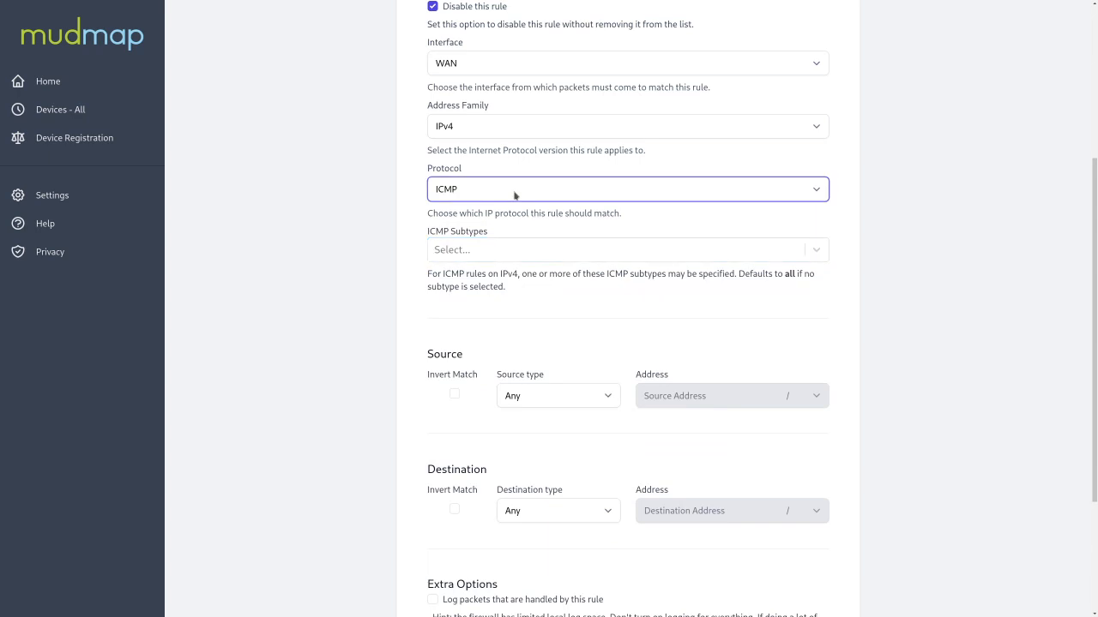
{"action": "left_click", "coordinate": [413, 215]}
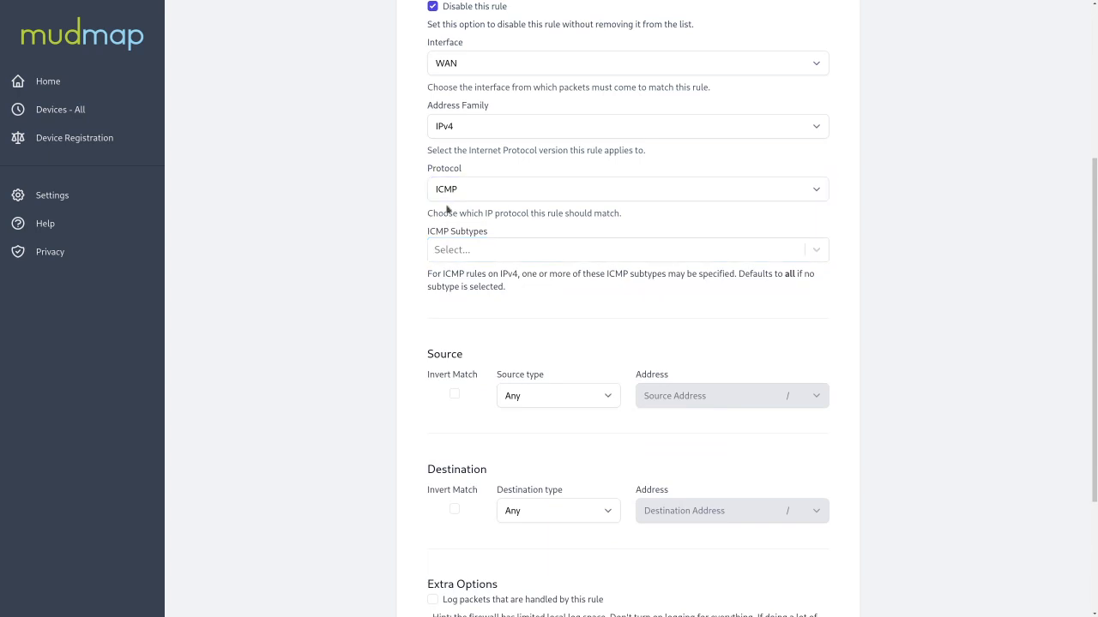
Step: Set the new rule's protocol to TCP/UDP
{"action": "left_click", "coordinate": [453, 198]}
{"action": "left_click", "coordinate": [467, 244]}
{"action": "left_click", "coordinate": [418, 232]}
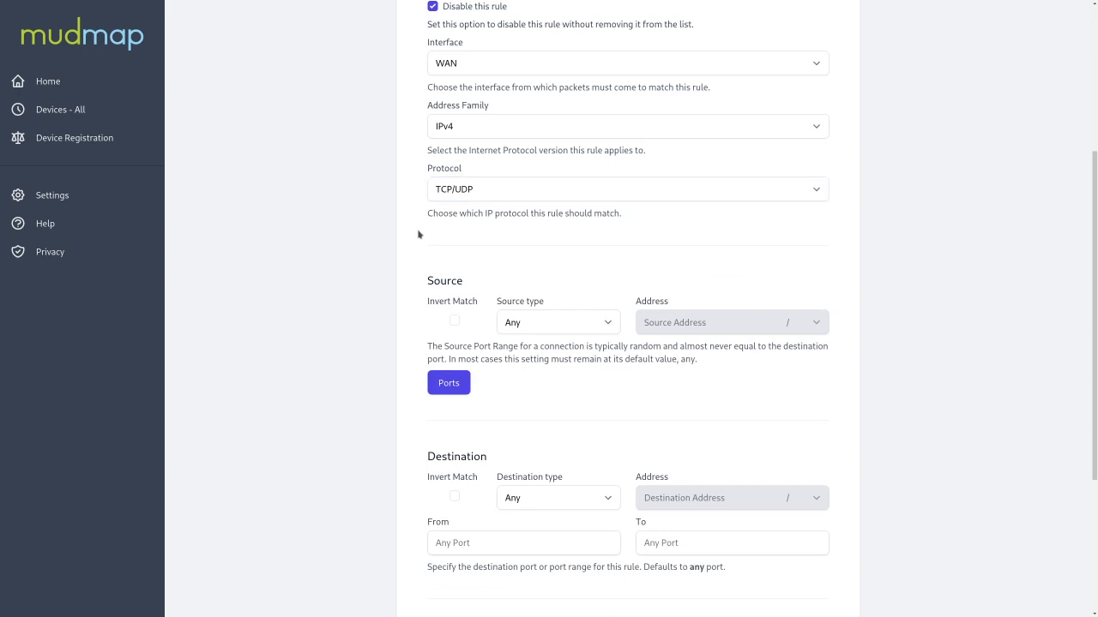
Step: Try the destination types Single host or alias and Network, and check the destination's network prefix choices
{"action": "scroll", "coordinate": [419, 234], "scroll_direction": "down", "scroll_amount": 3}
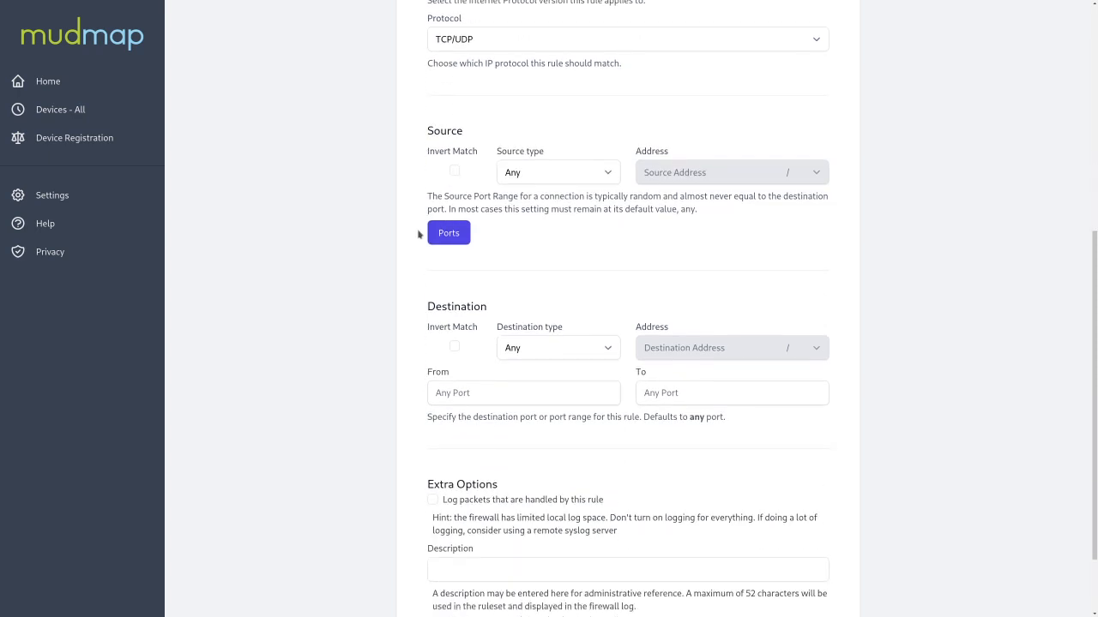
{"action": "left_click", "coordinate": [507, 260]}
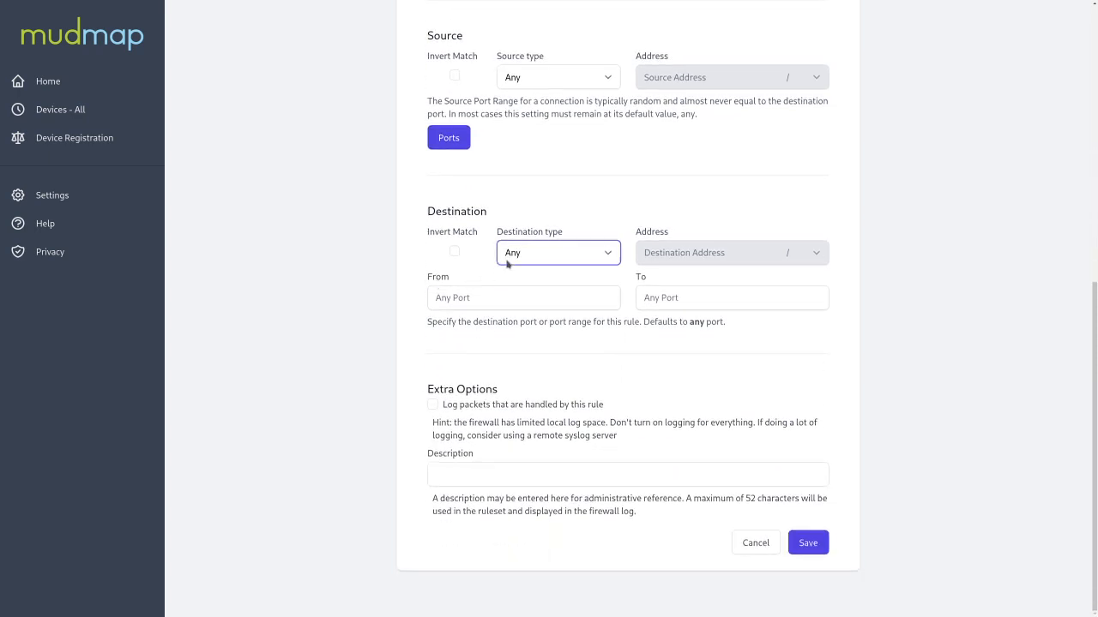
{"action": "left_click", "coordinate": [549, 330]}
{"action": "left_click", "coordinate": [578, 285]}
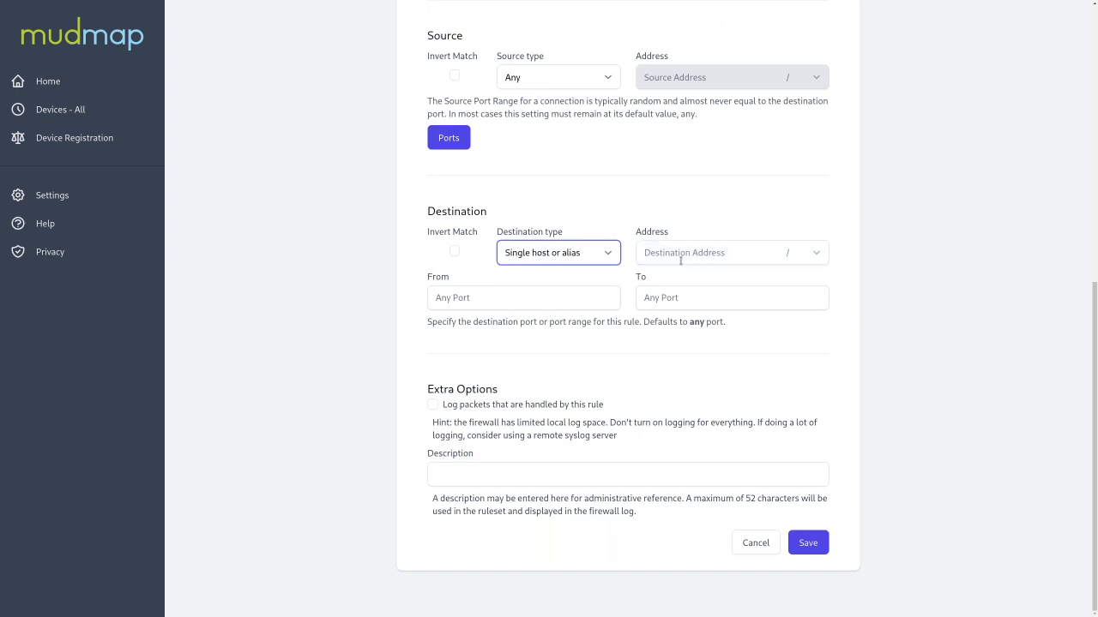
{"action": "left_click", "coordinate": [557, 258]}
{"action": "left_click", "coordinate": [566, 295]}
{"action": "left_click", "coordinate": [813, 257]}
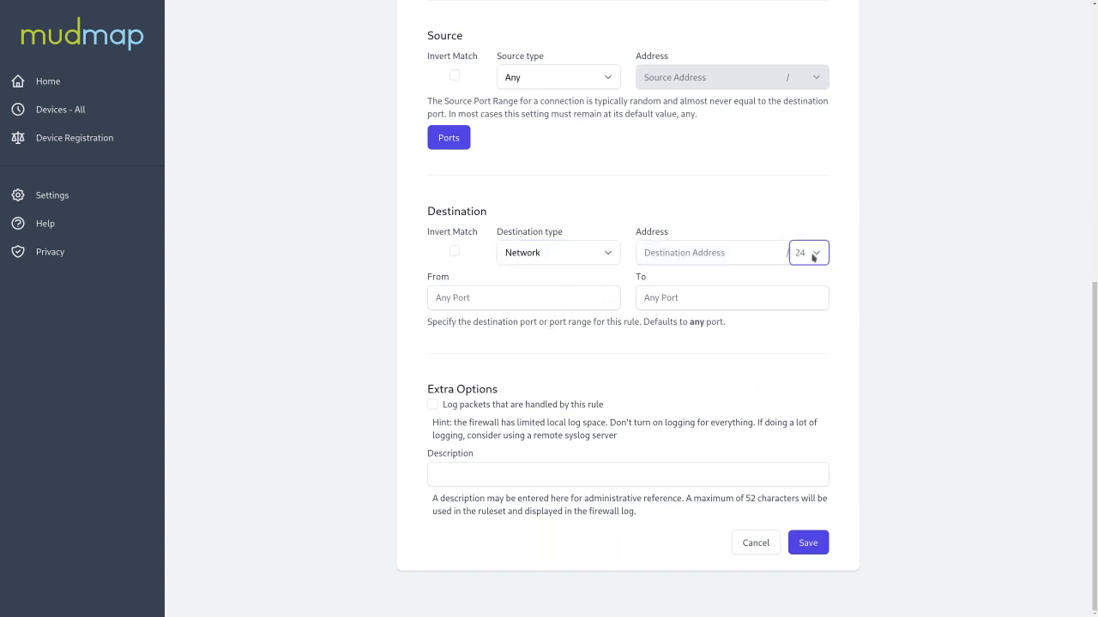
Step: Set the rule's destination type to This firewall (self), leaving the destination port range empty
{"action": "left_click", "coordinate": [605, 254]}
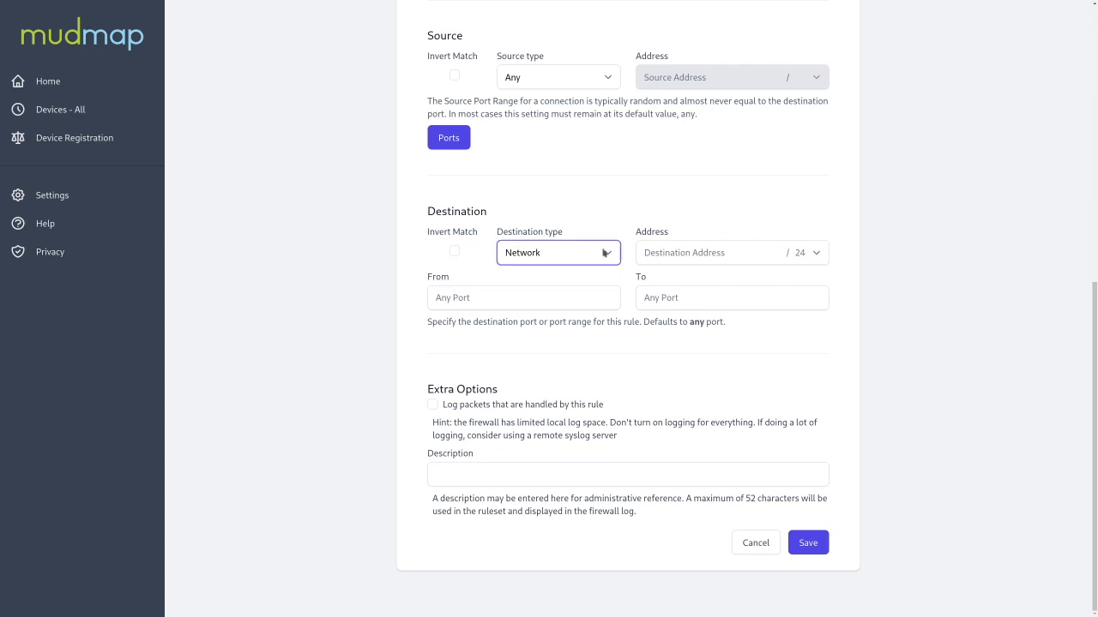
{"action": "left_click", "coordinate": [591, 331]}
{"action": "left_click", "coordinate": [593, 337]}
{"action": "left_click", "coordinate": [514, 291]}
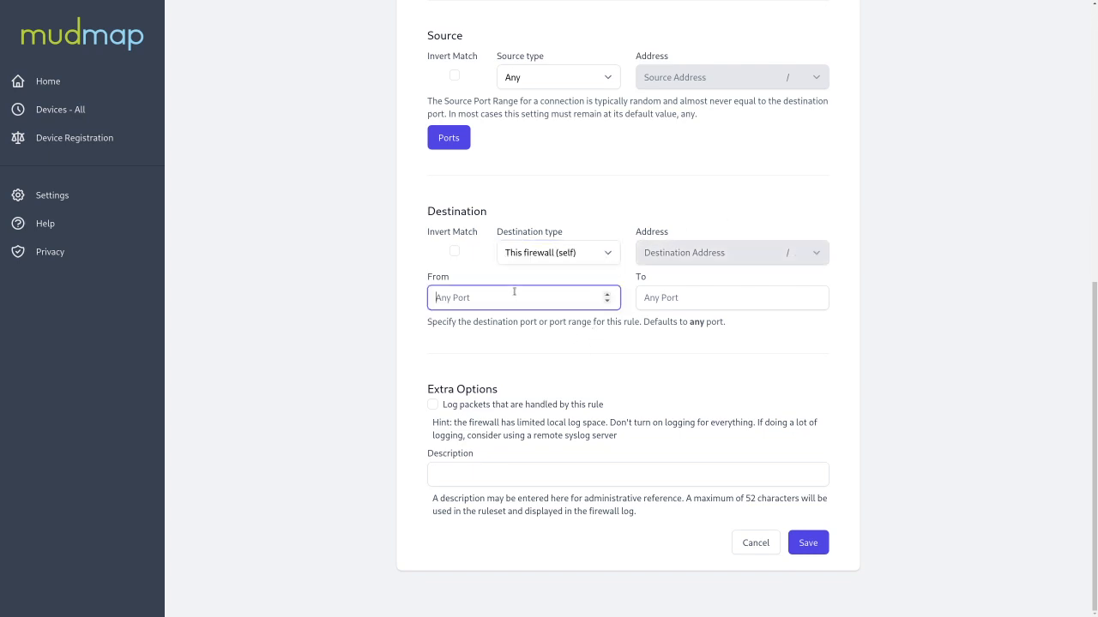
{"action": "left_click", "coordinate": [540, 353]}
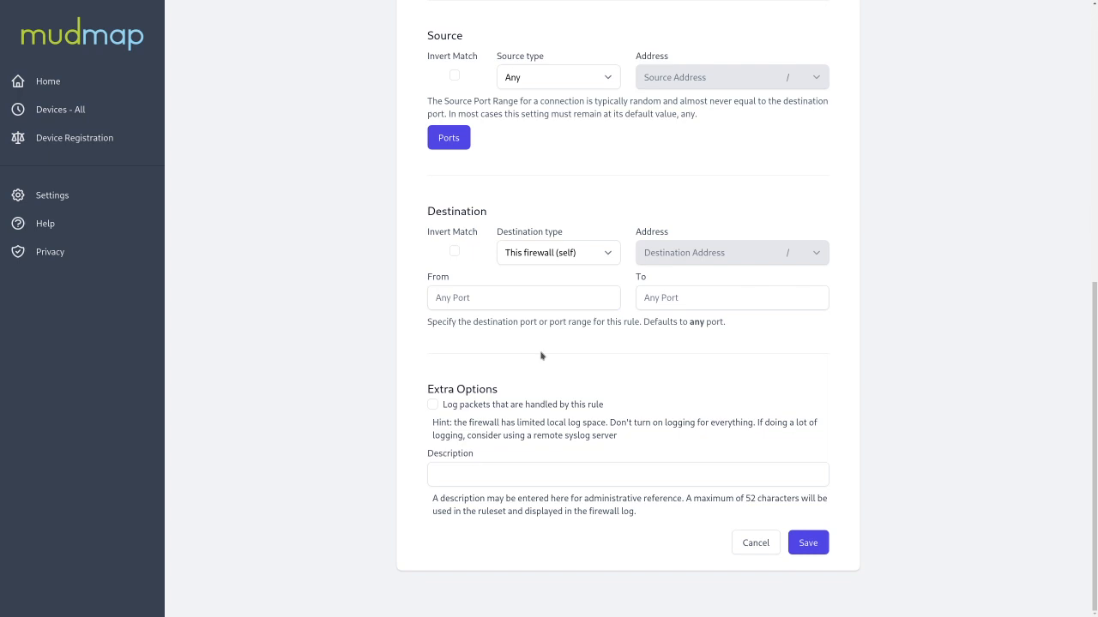
Step: Turn on packet logging for the rule, describe it as "Example", and save it
{"action": "left_click", "coordinate": [432, 403]}
{"action": "left_click", "coordinate": [462, 468]}
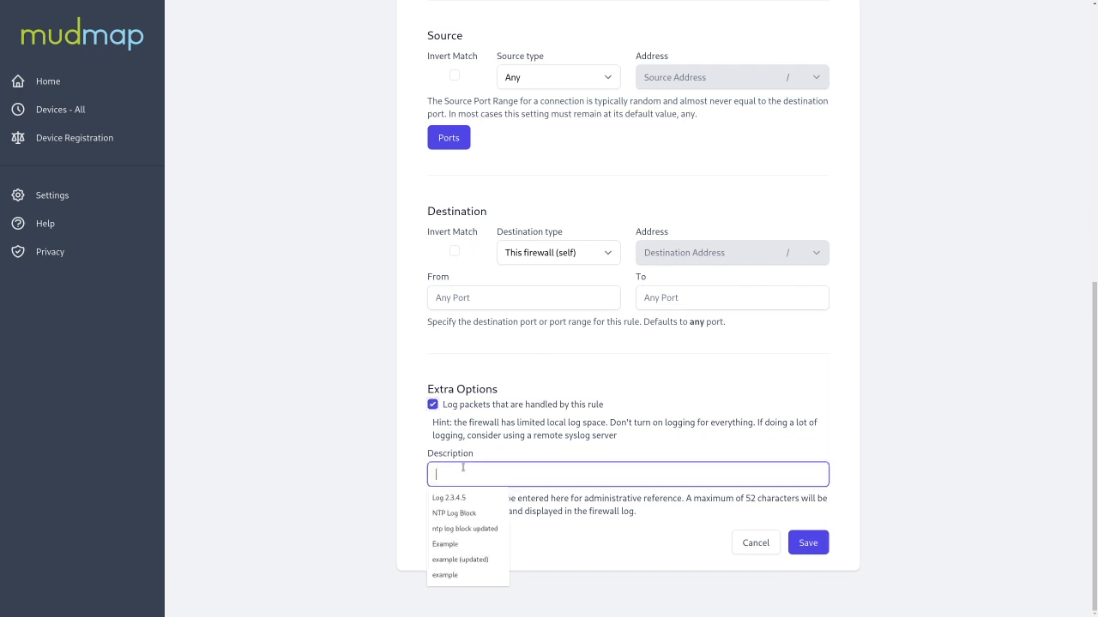
{"action": "left_click", "coordinate": [470, 543]}
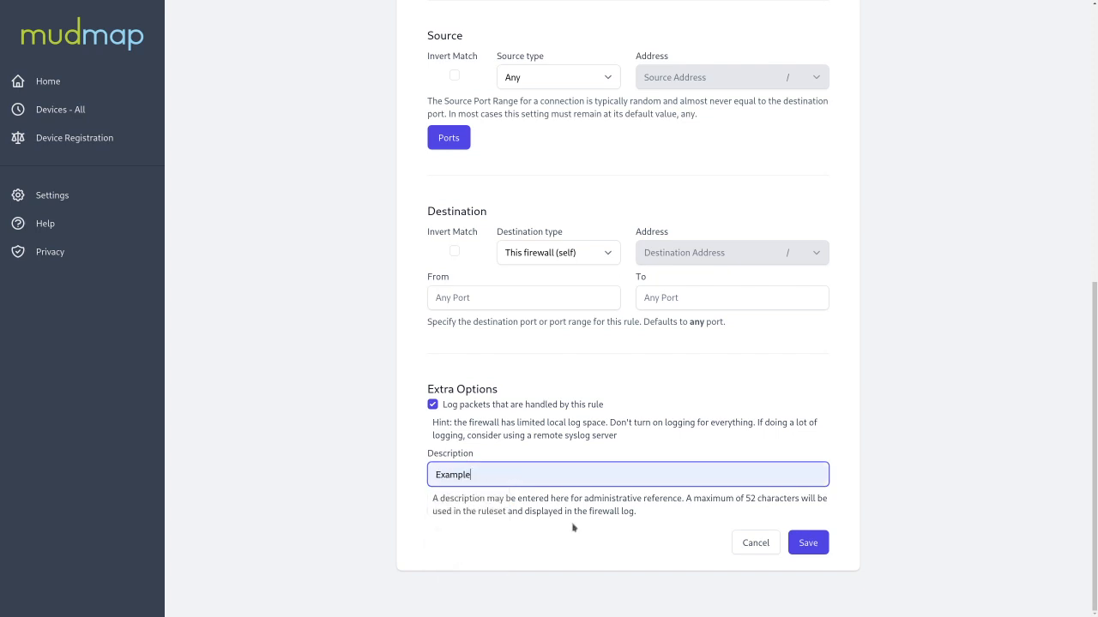
{"action": "left_click", "coordinate": [807, 538]}
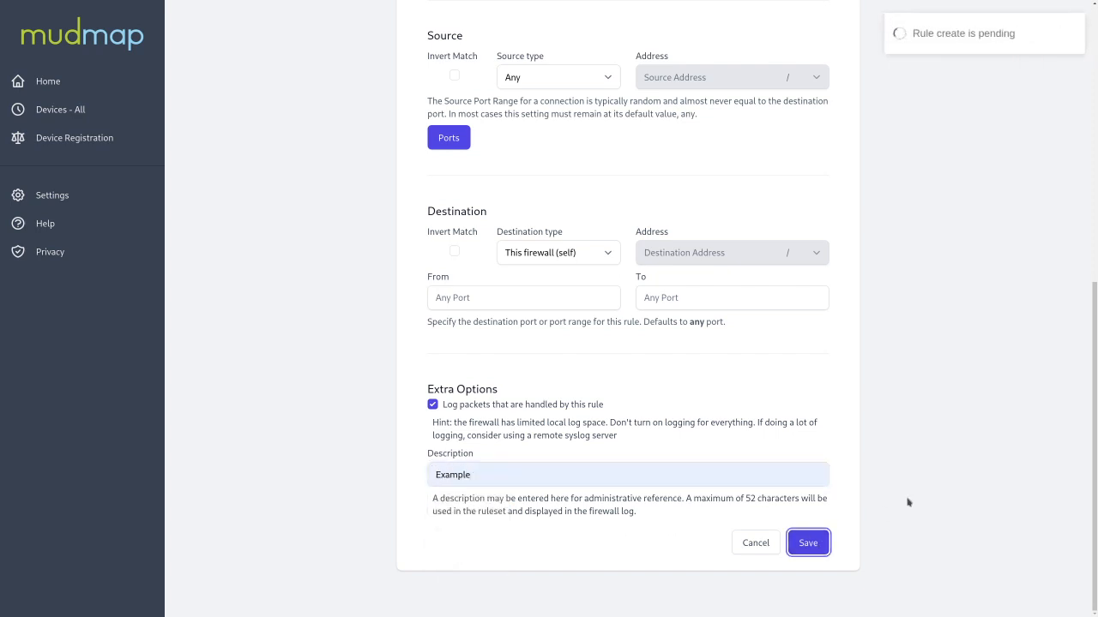